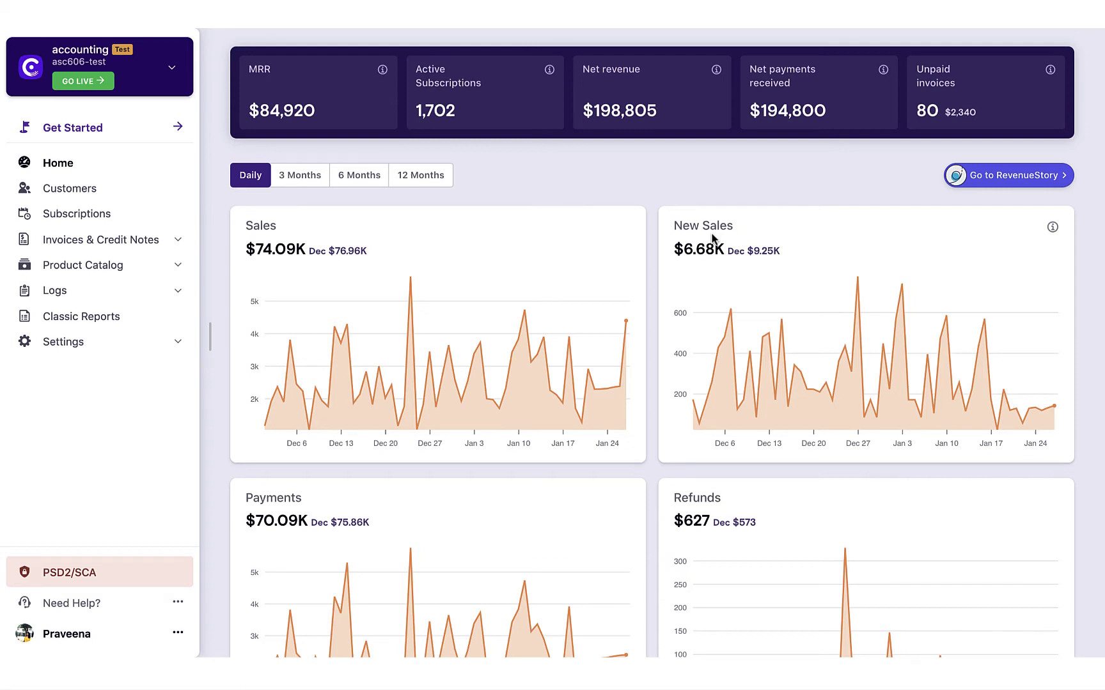
# Go to the RevLock card under Settings > Third-party Integrations
pyautogui.click(177, 342)
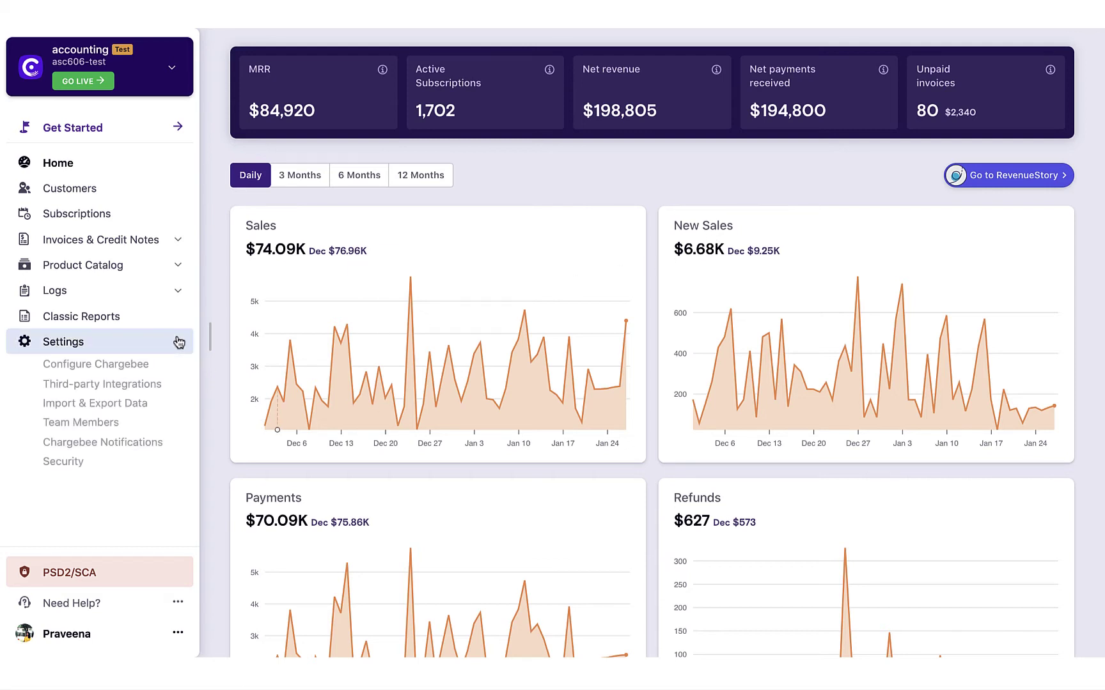
pyautogui.click(157, 382)
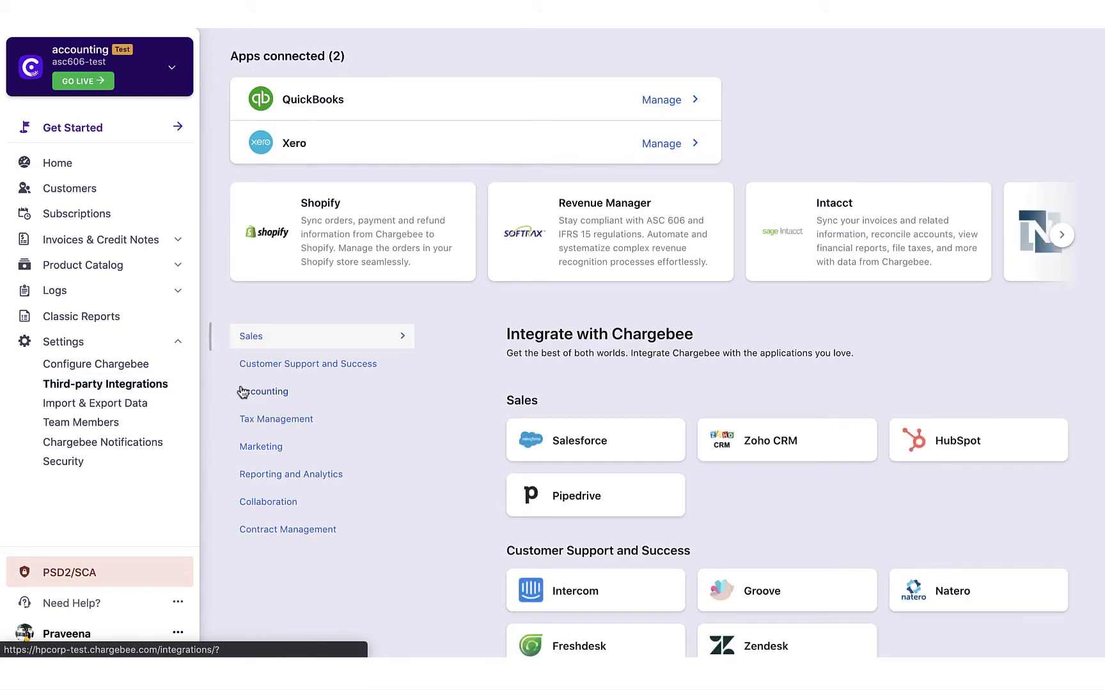
pyautogui.scroll(-5, 242, 393)
pyautogui.click(584, 314)
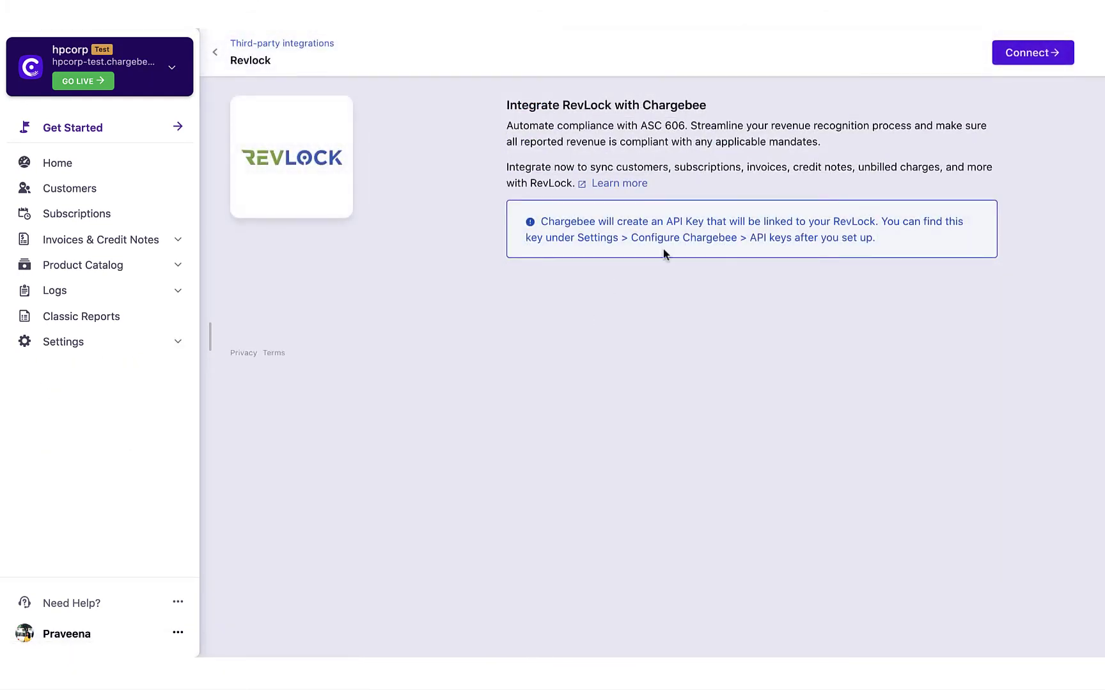
pyautogui.click(998, 66)
pyautogui.write('w')
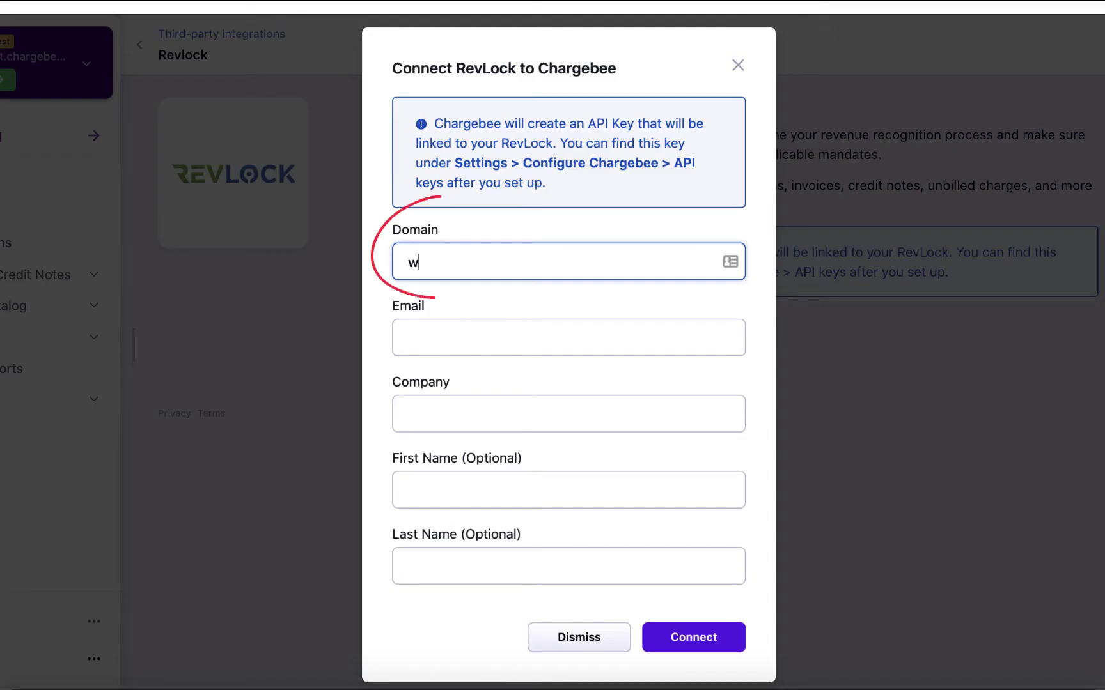
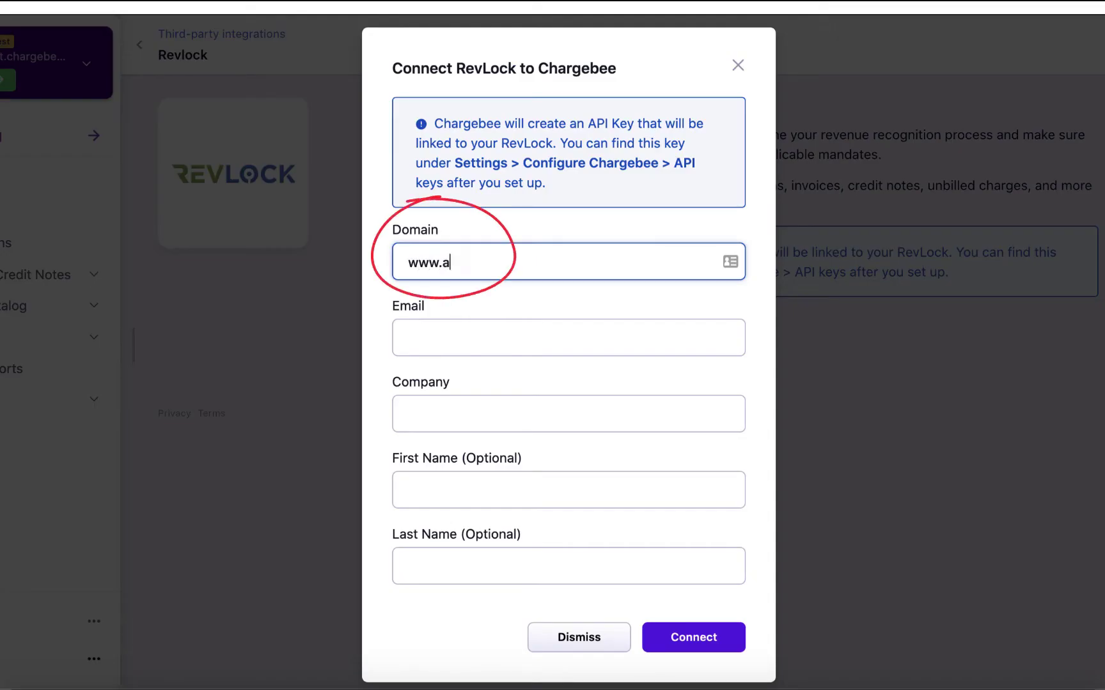
pyautogui.write('.com')
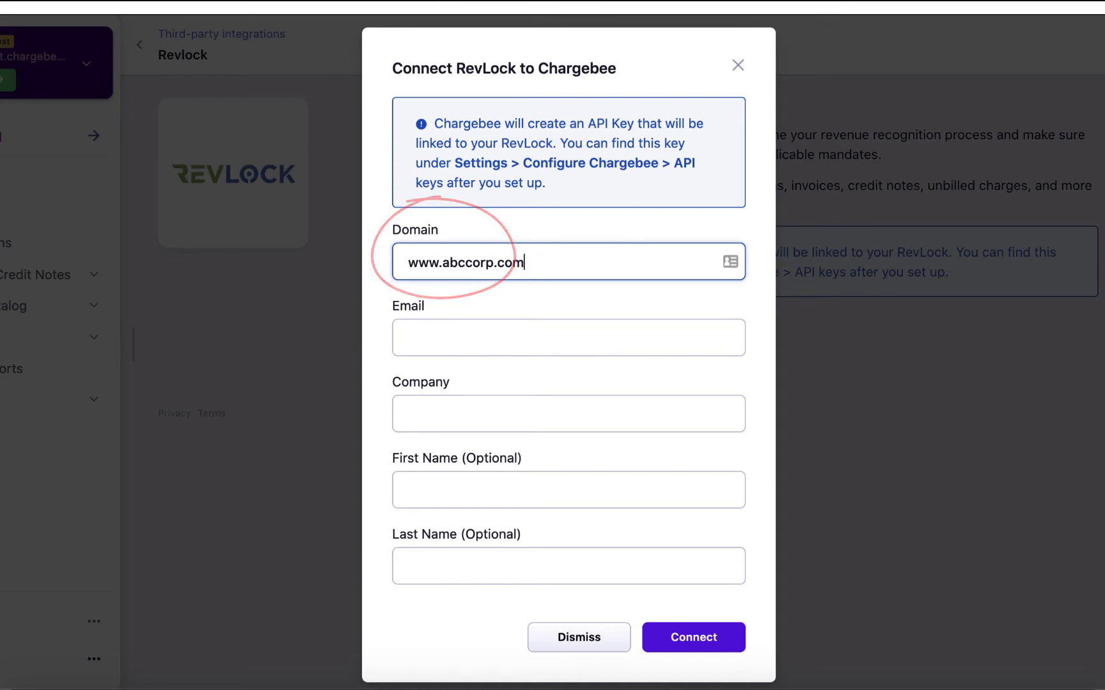
pyautogui.press('Tab')
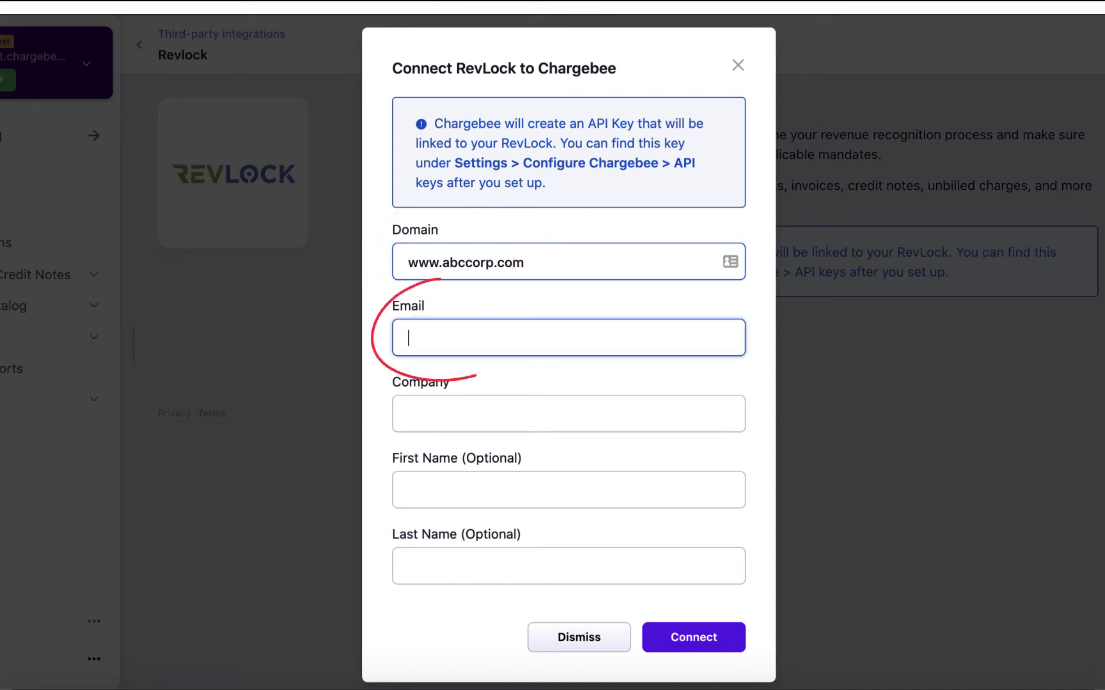
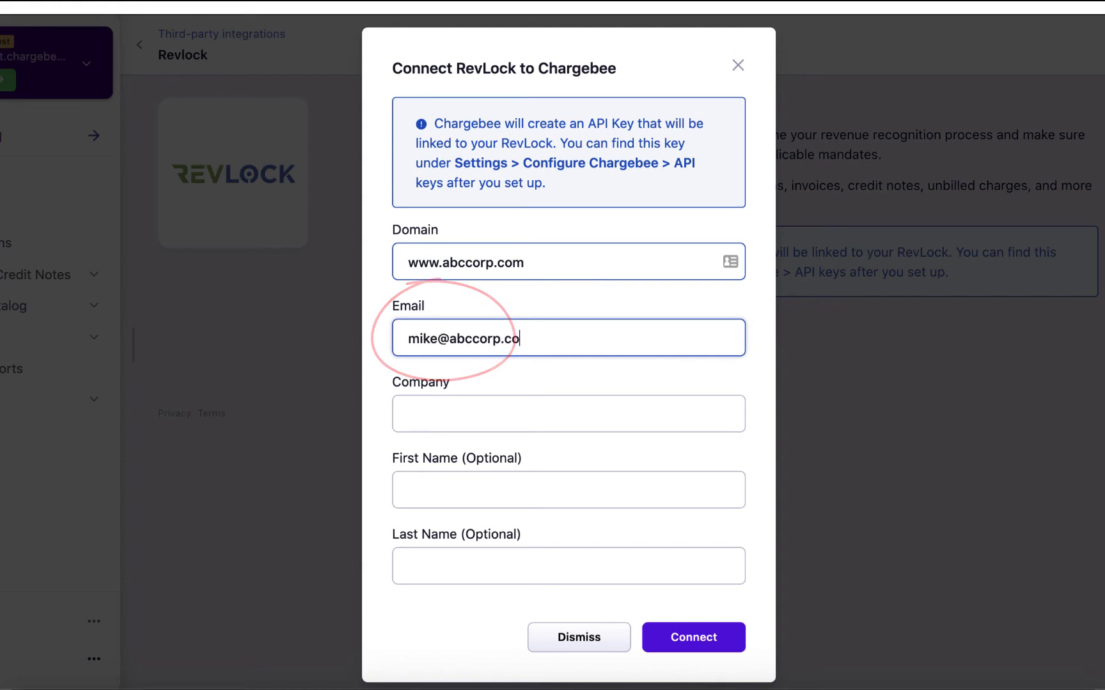
pyautogui.press('Tab')
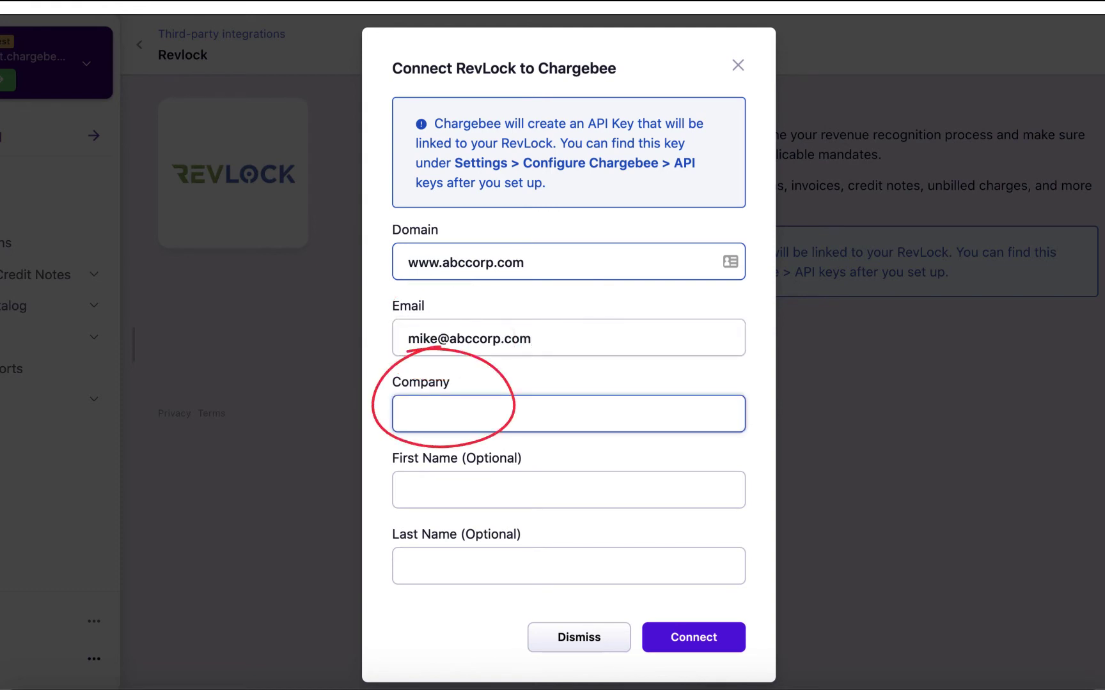
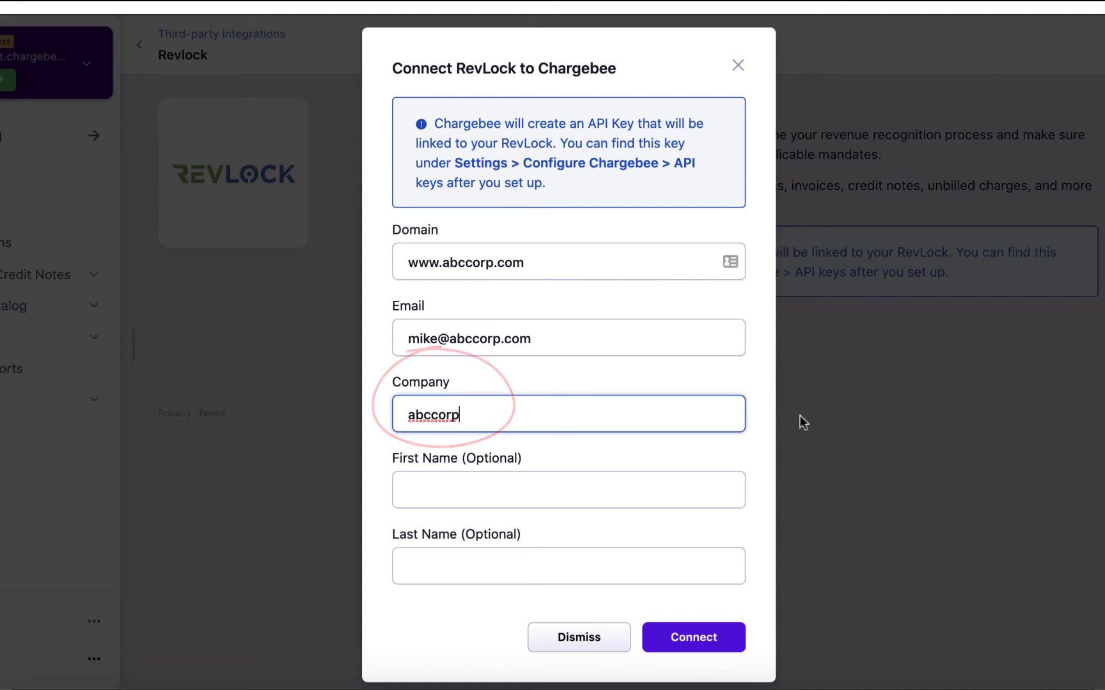
pyautogui.click(695, 637)
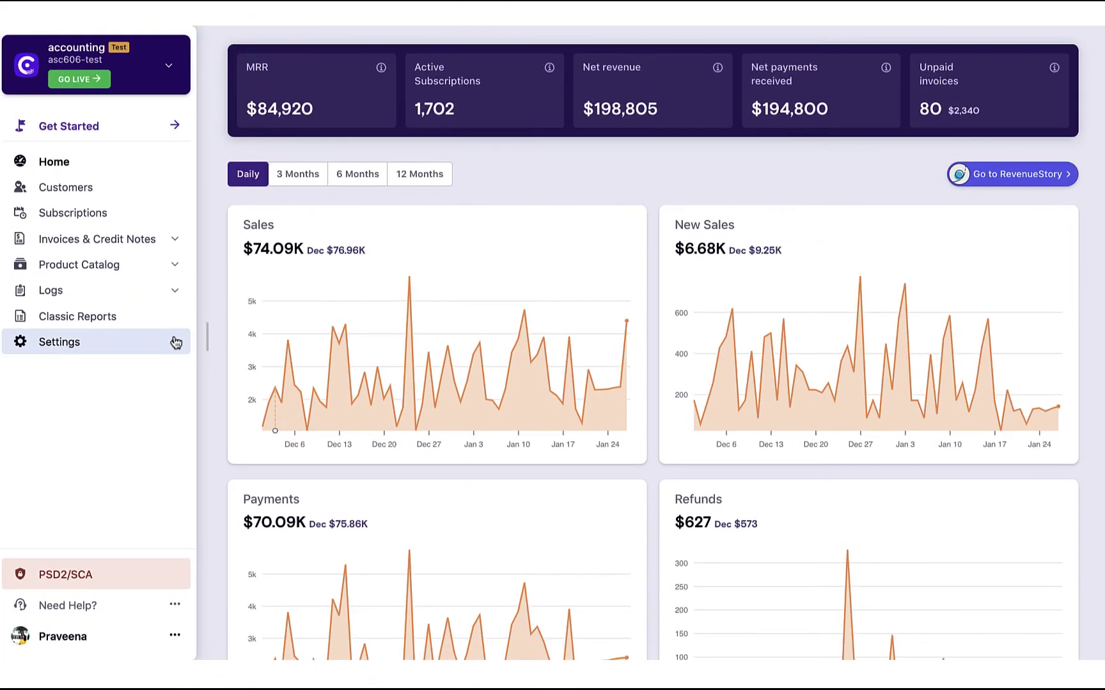
# Reopen the connected RevLock integration from Third-party Integrations to view its revenue dashboard
pyautogui.click(176, 343)
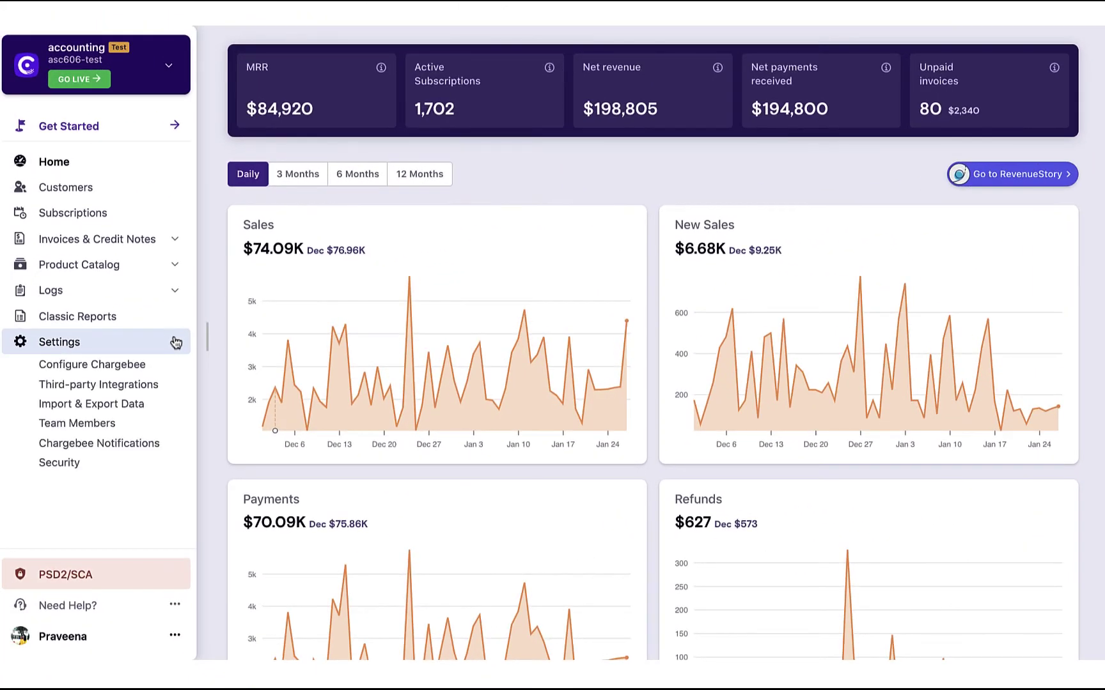
pyautogui.click(153, 384)
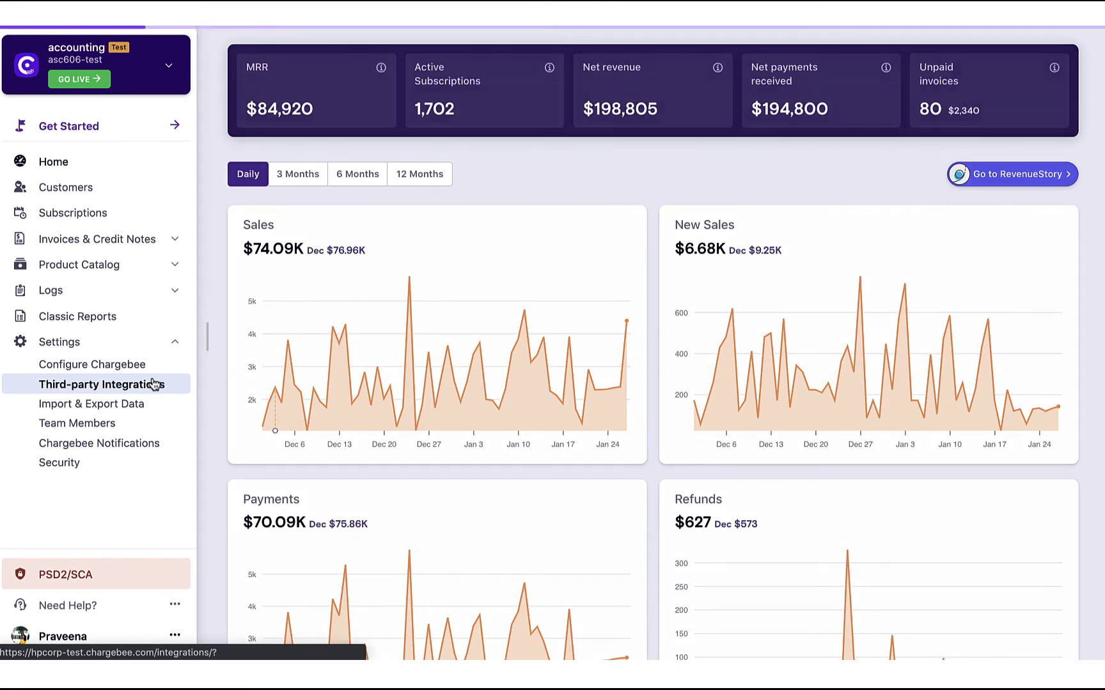
pyautogui.scroll(-5, 288, 399)
pyautogui.scroll(-1, 288, 399)
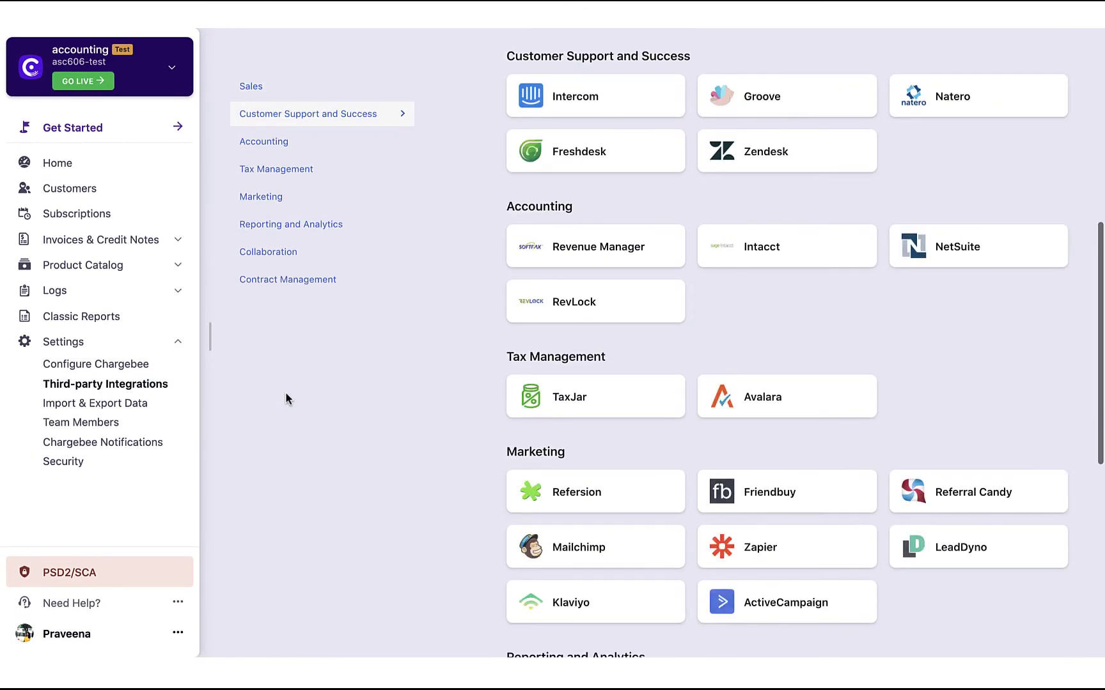
pyautogui.click(576, 315)
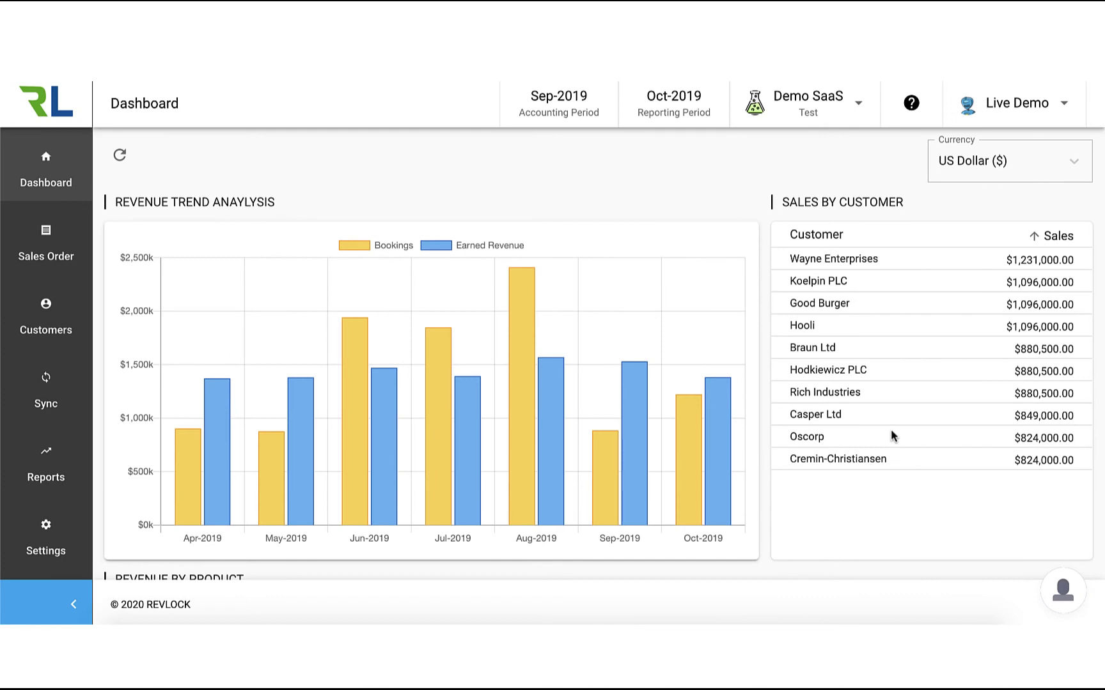
pyautogui.scroll(-3, 891, 430)
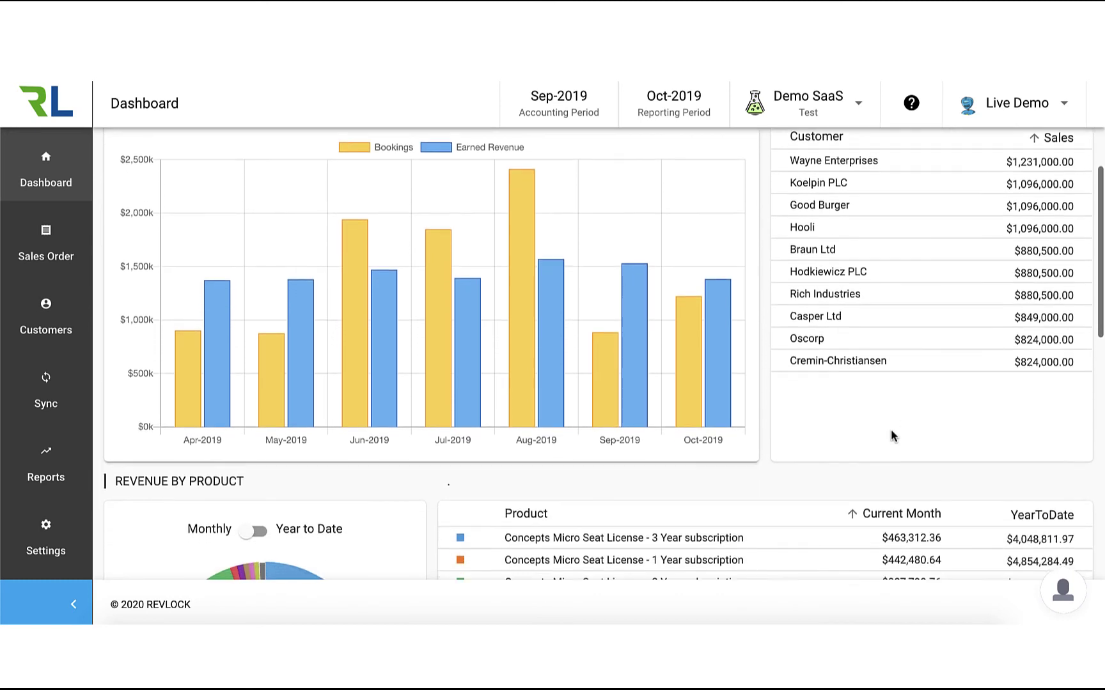
pyautogui.scroll(-3, 891, 430)
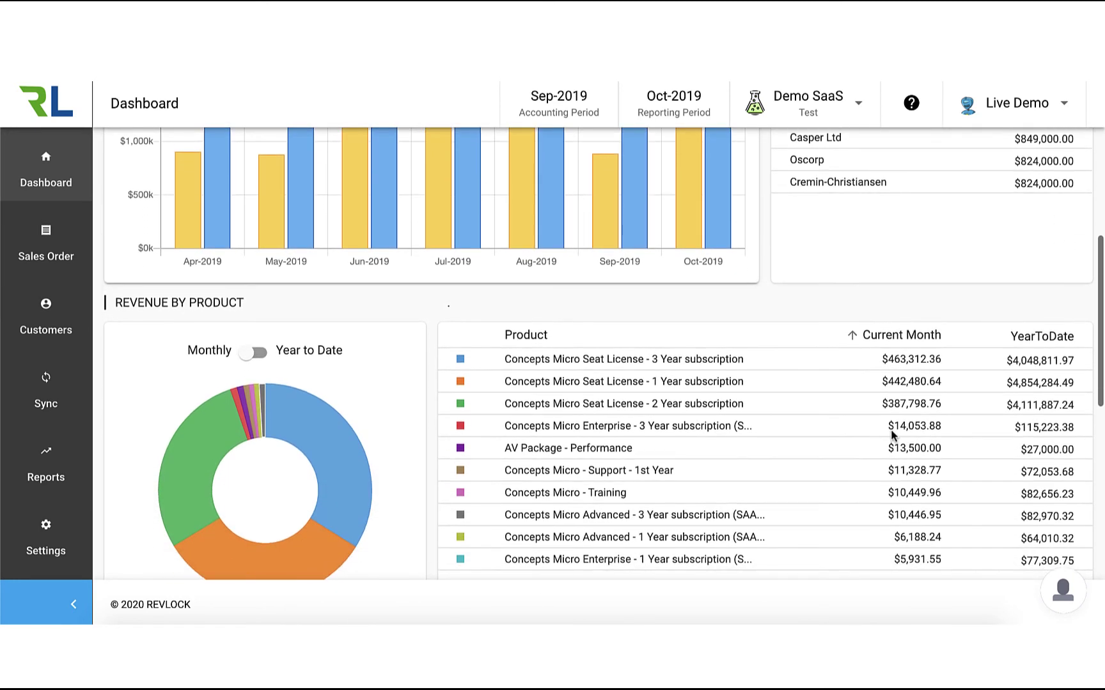
pyautogui.scroll(-1, 891, 431)
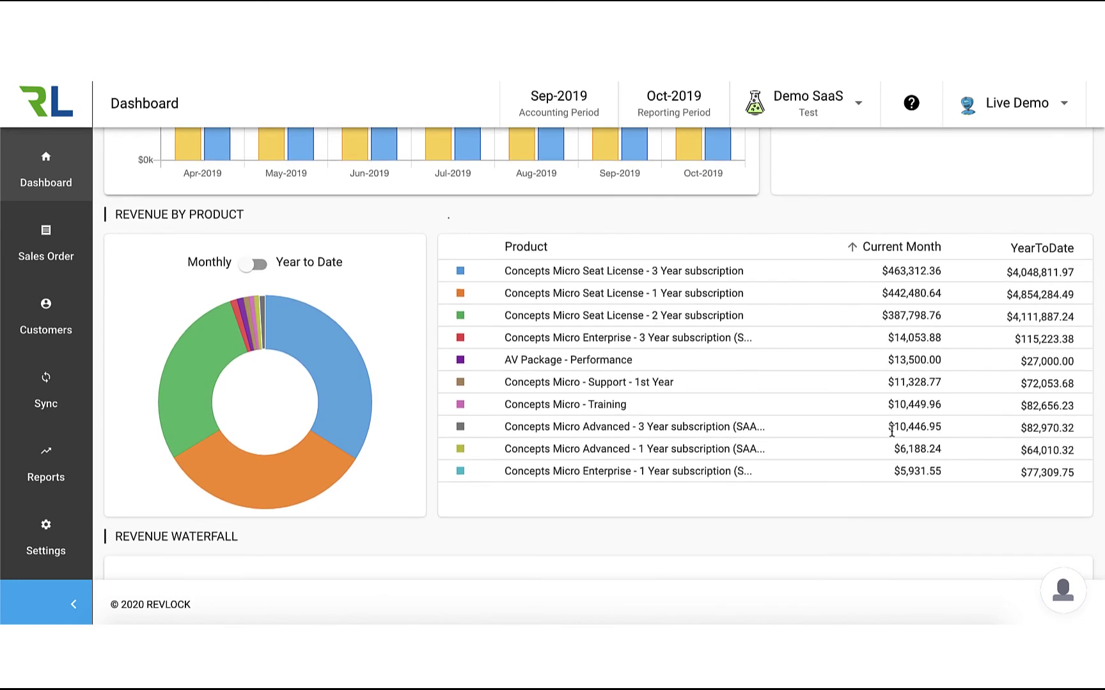
pyautogui.scroll(-2, 891, 430)
pyautogui.scroll(-1, 892, 431)
pyautogui.scroll(-2, 890, 431)
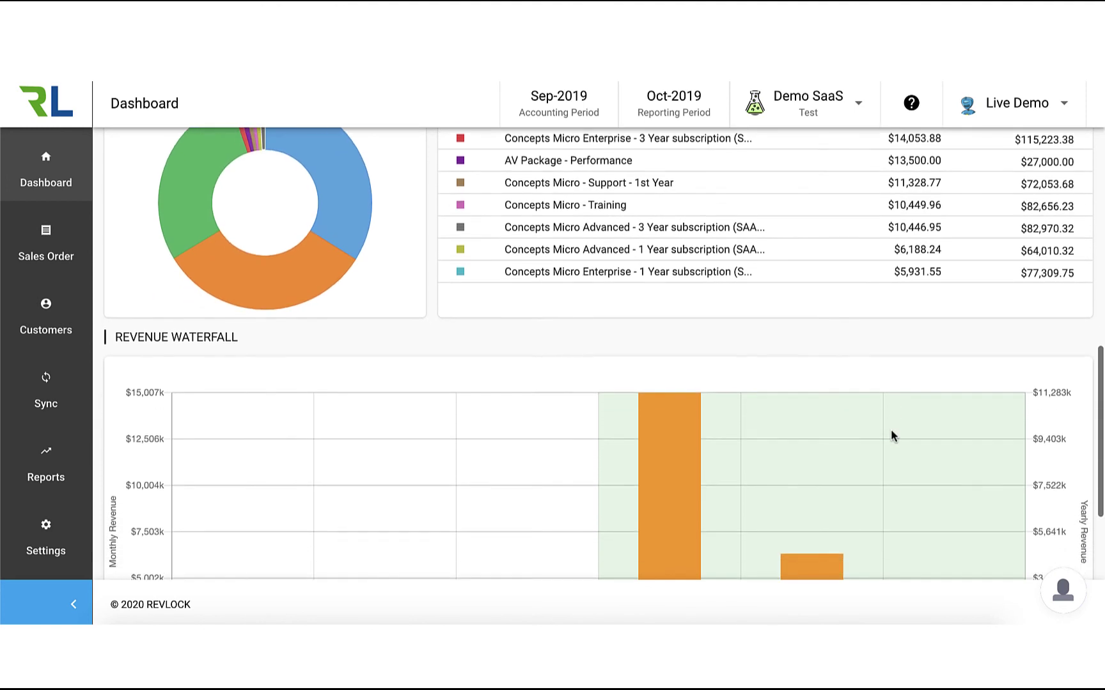
pyautogui.scroll(-2, 890, 429)
pyautogui.scroll(-1, 891, 429)
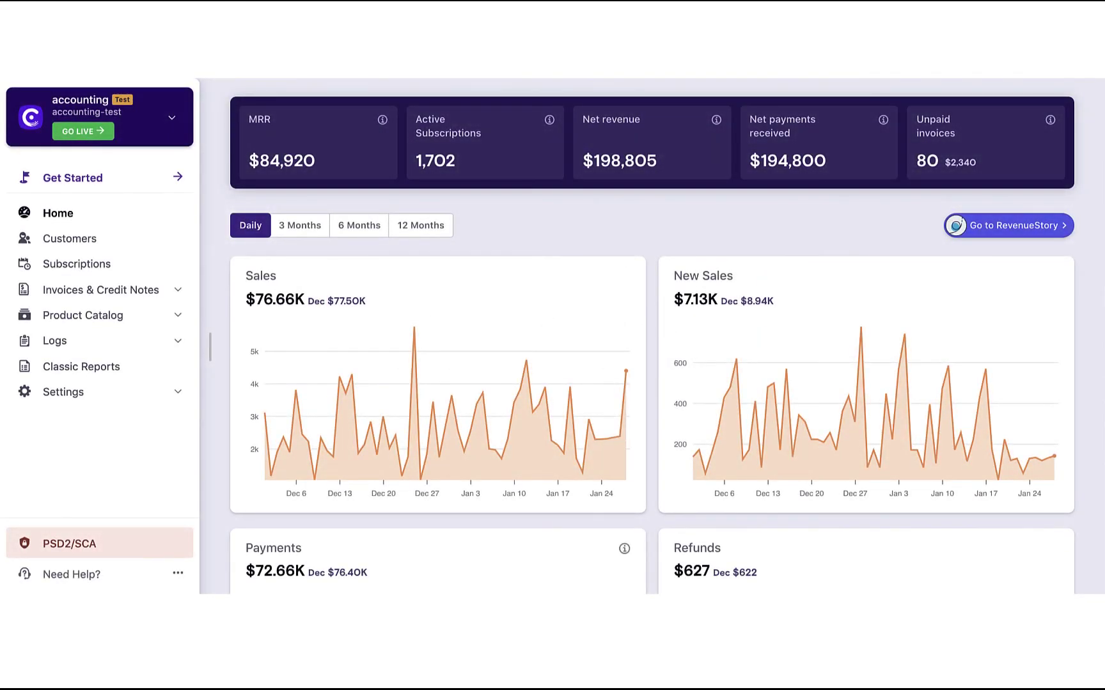
# Show the options under the sidebar's Need Help? menu
pyautogui.click(180, 575)
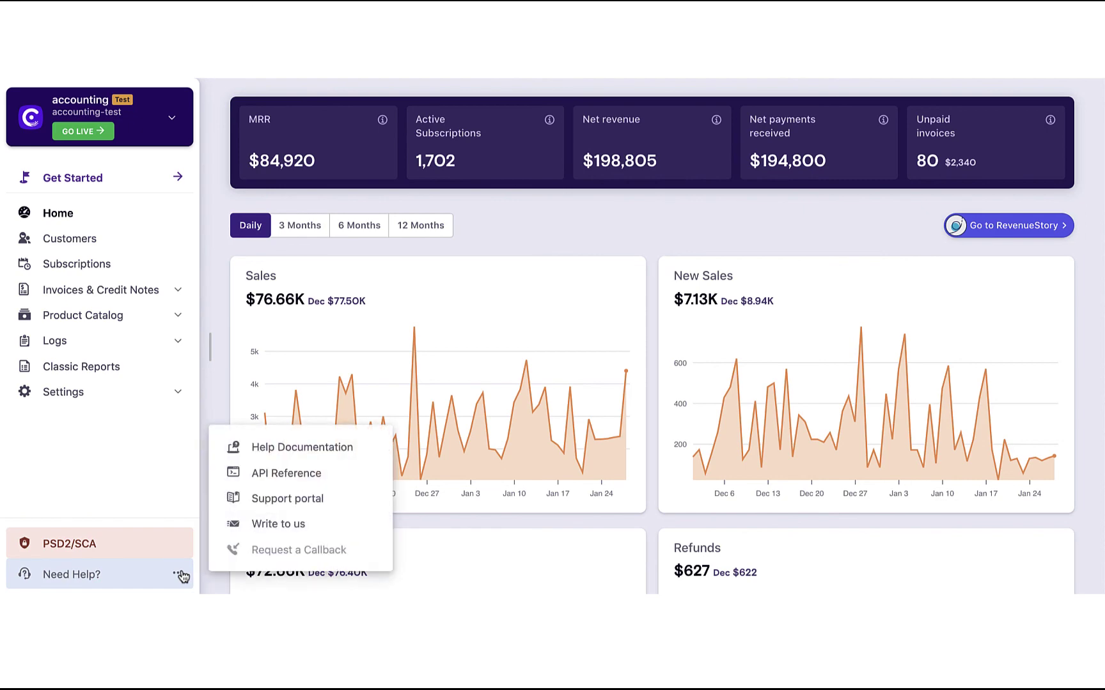